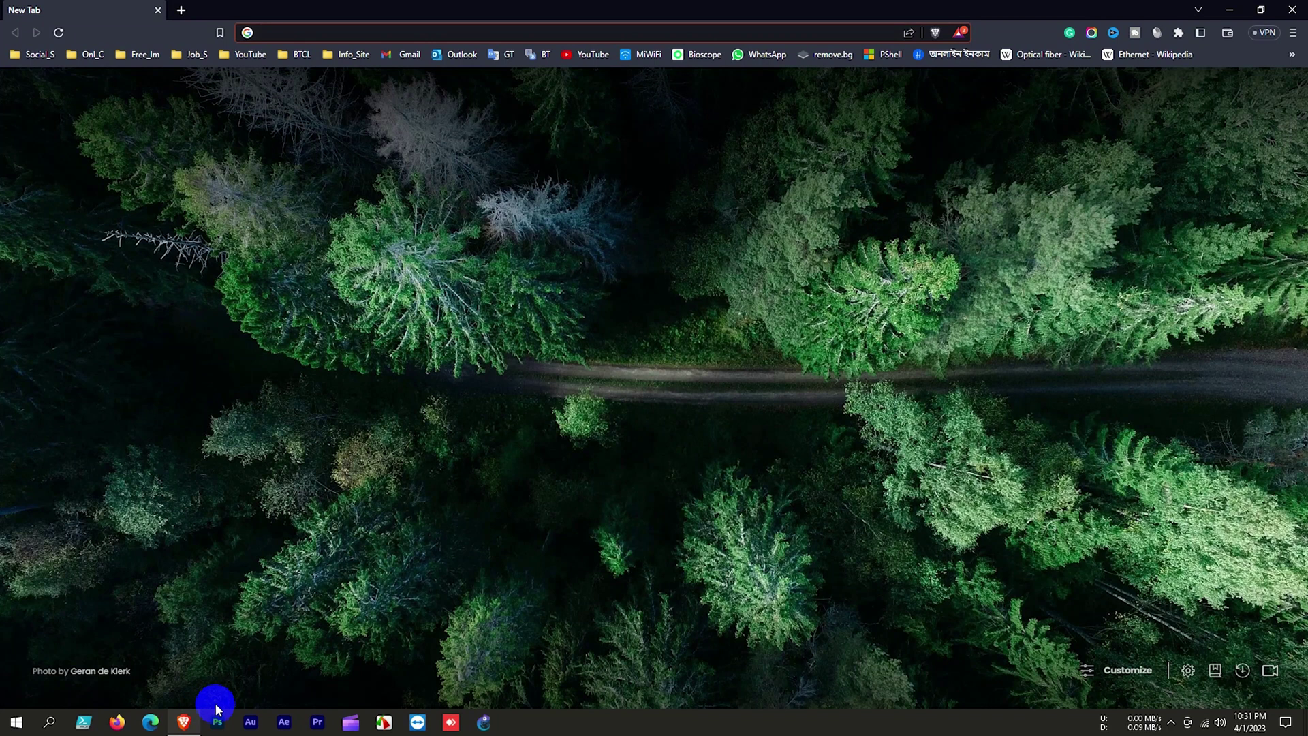
After a Packet Tracer student download search, search Google for 'skill for all'.
left_click(270, 31)
type("cisco p")
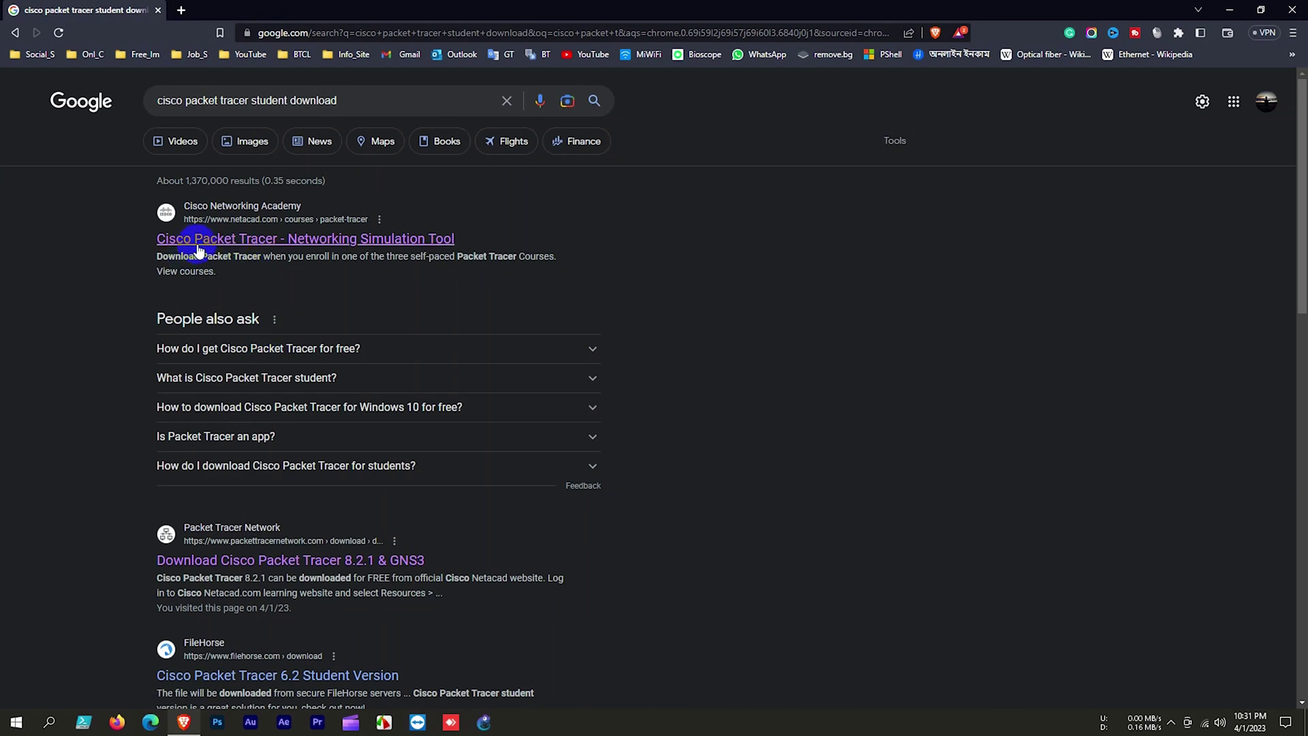
left_click(213, 242)
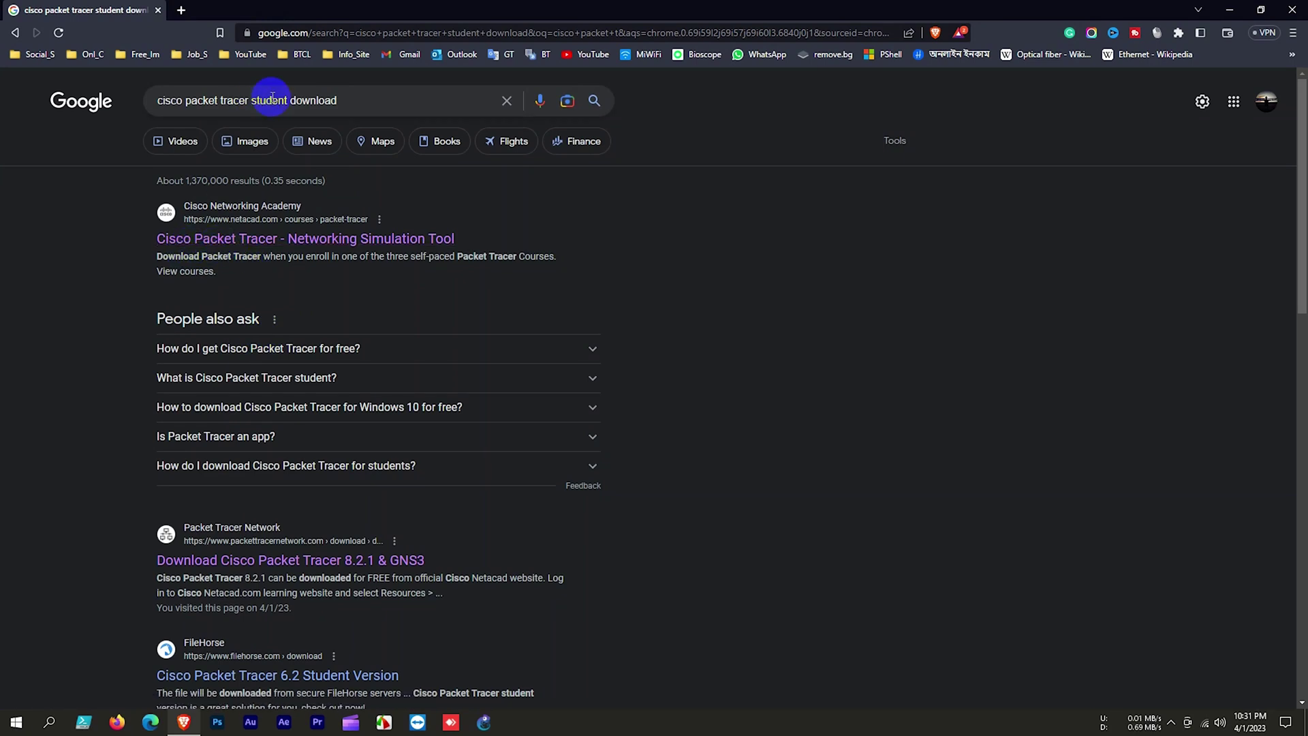
left_click_drag(379, 98, 3, 115)
type("s")
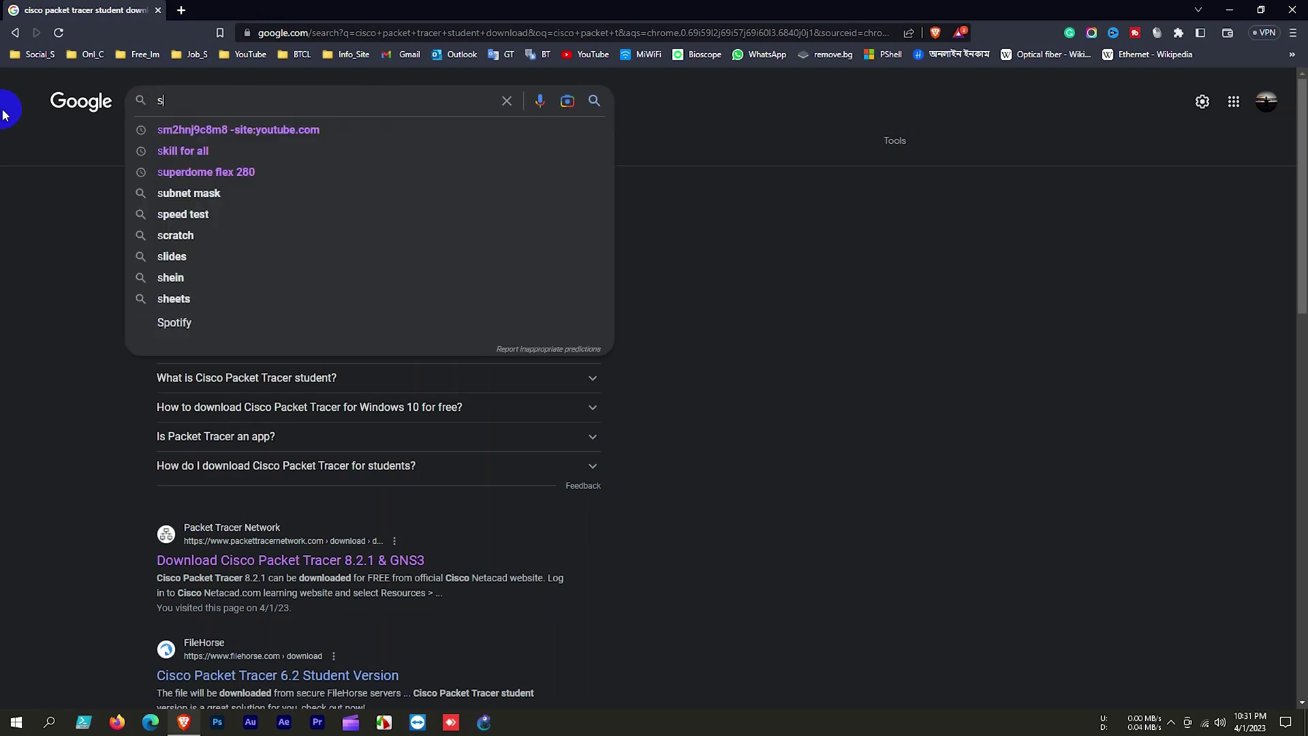
type("kill for a")
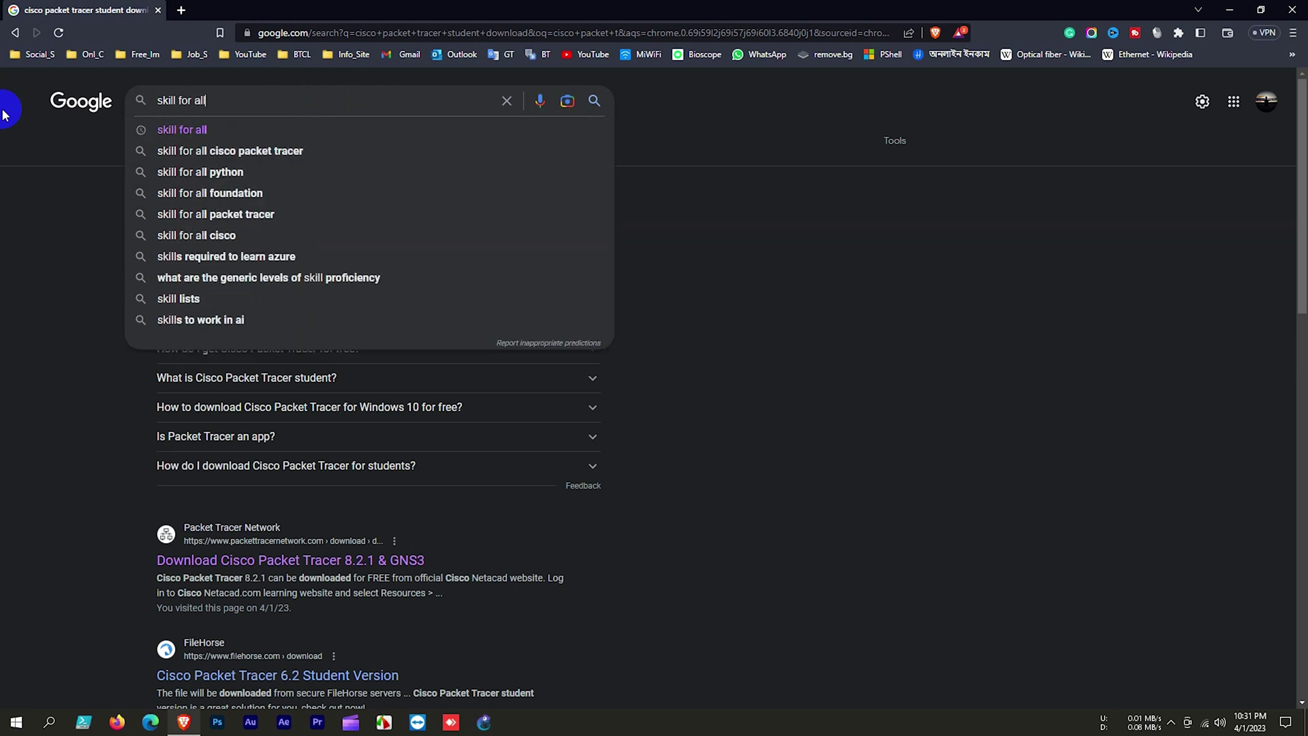
type("ll")
key("Return")
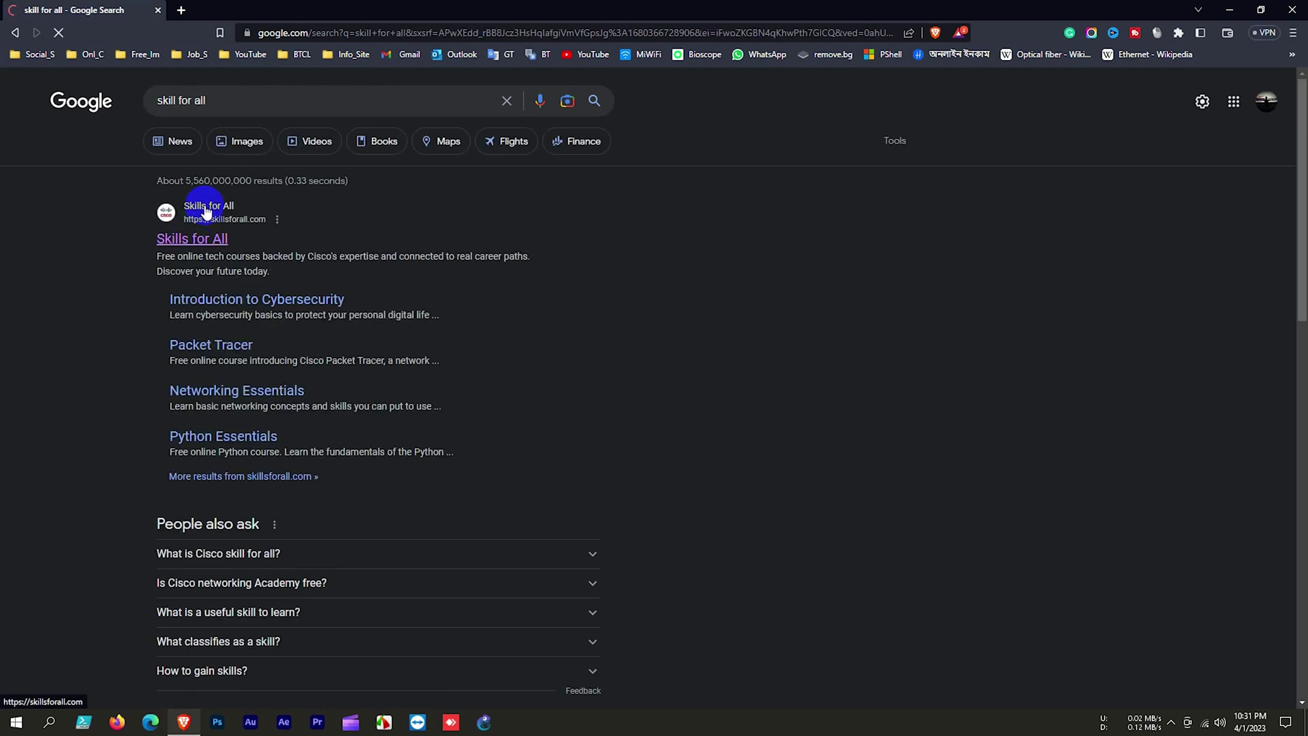
Open skillsforall.com, dismiss the maintenance notice, and browse the Getting Started with Cisco Packet Tracer course.
left_click(208, 244)
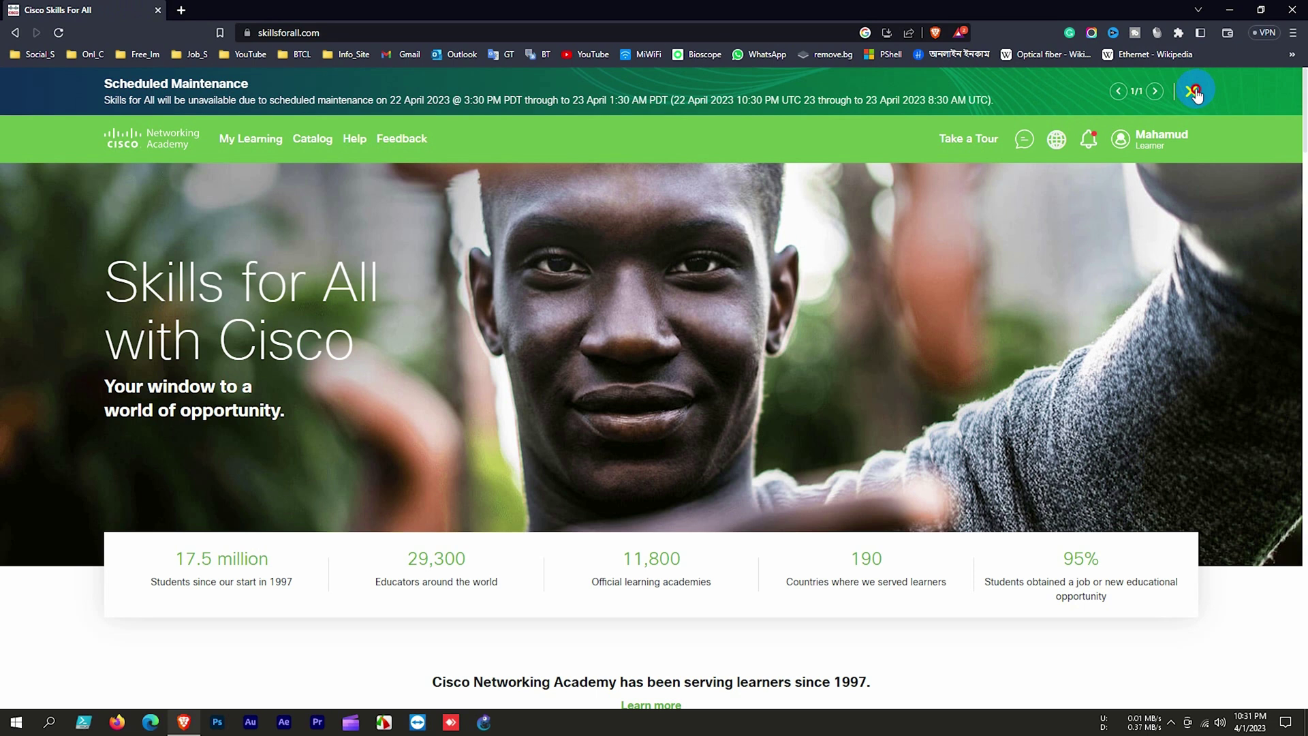
left_click(1194, 92)
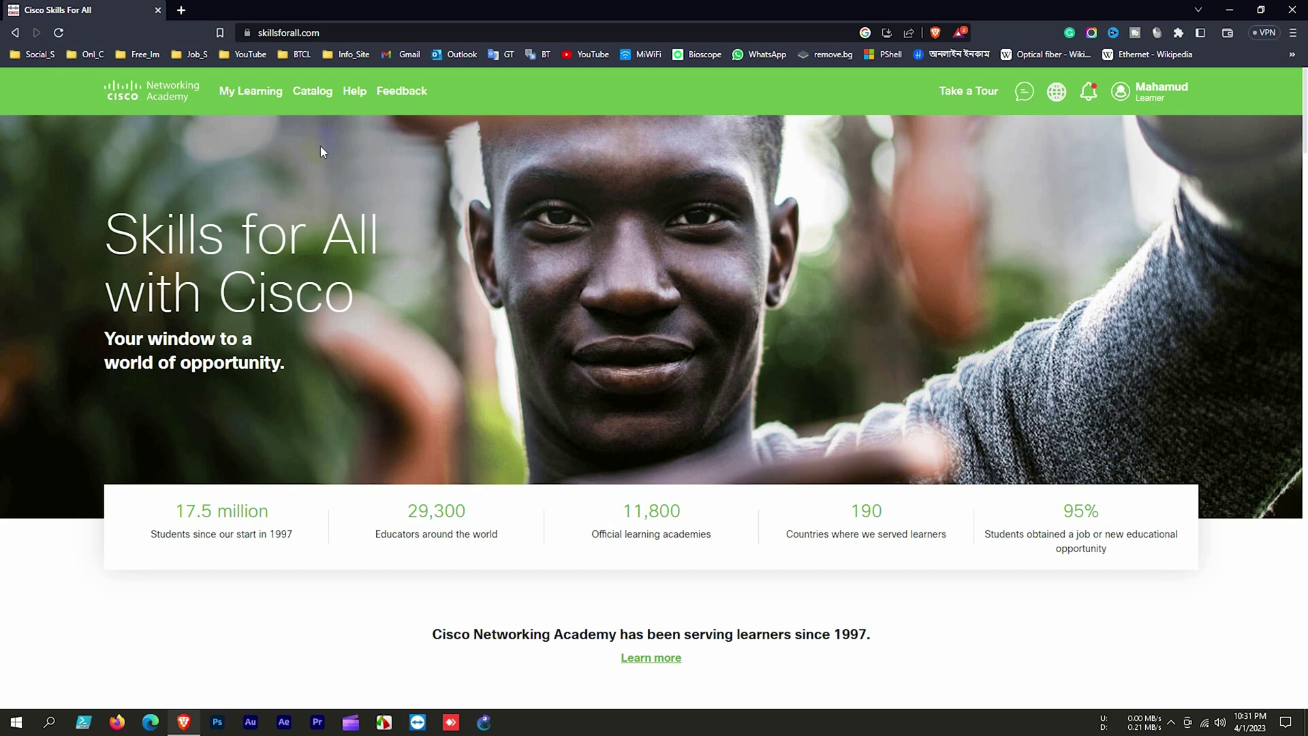
left_click(21, 34)
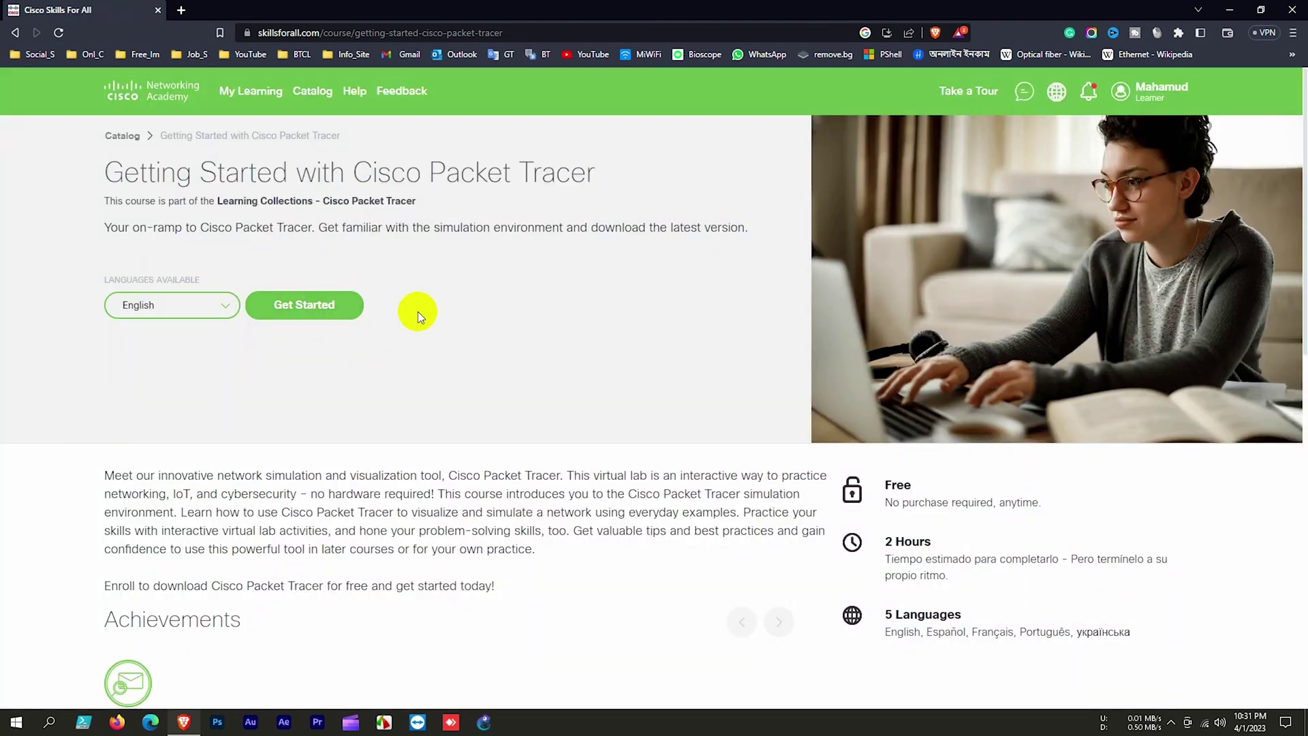
scroll(543, 378, "down", 1)
scroll(542, 378, "down", 5)
scroll(542, 378, "down", 5)
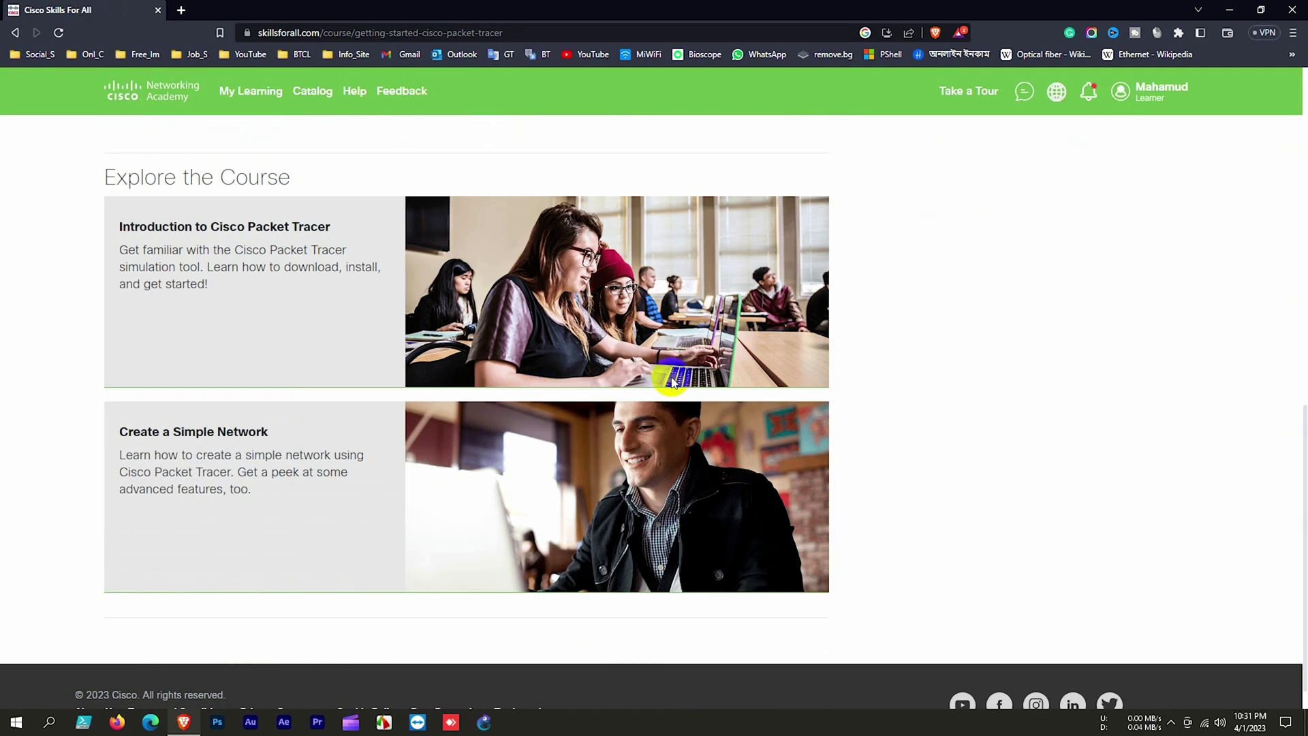
scroll(682, 409, "down", 1)
scroll(682, 410, "up", 2)
scroll(681, 409, "up", 2)
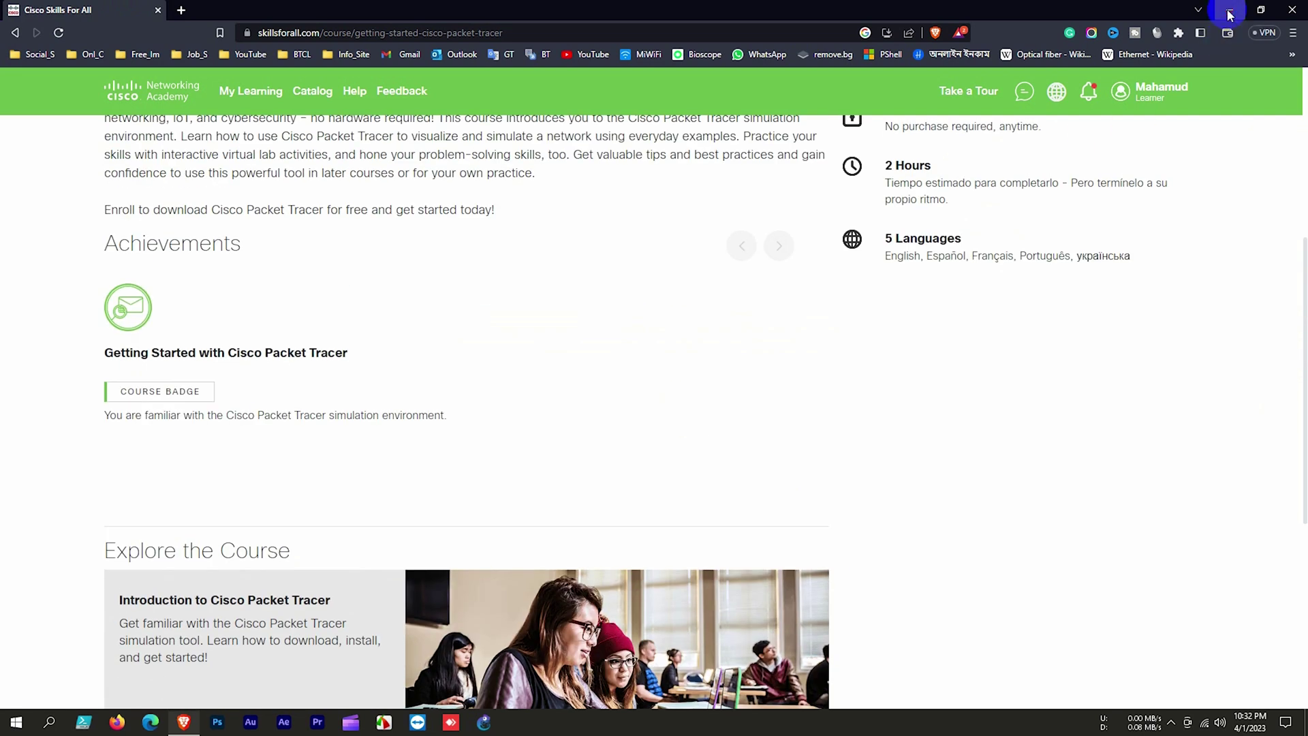
left_click(1229, 11)
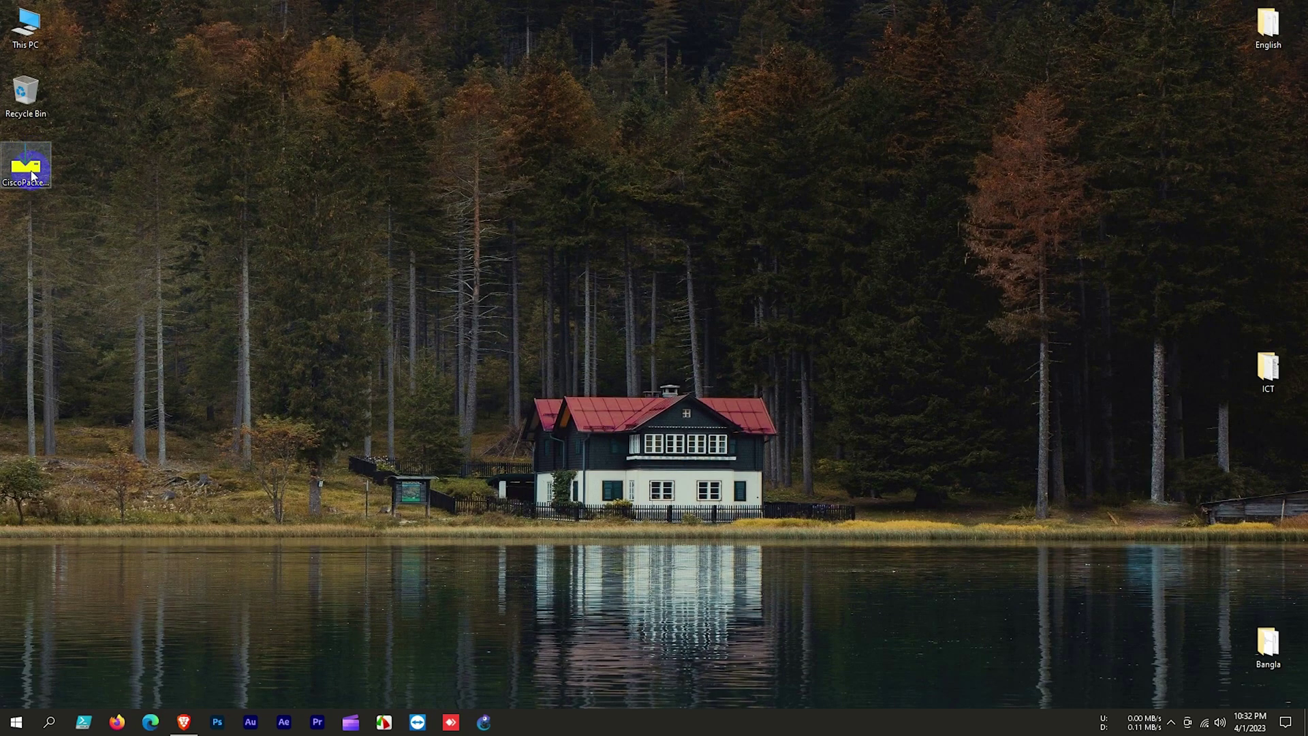
Install Packet Tracer 8.2.1 as administrator, accepting the license, default folder and desktop shortcut.
right_click(32, 176)
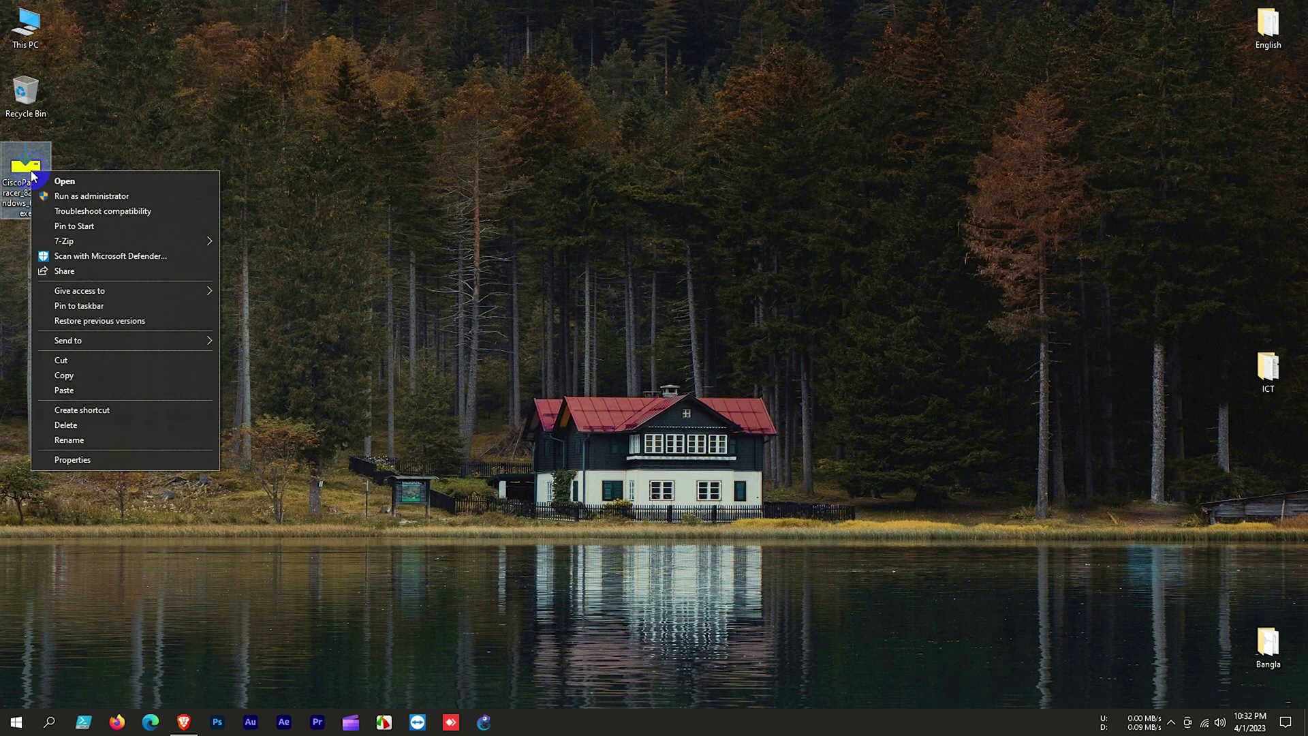
left_click(64, 197)
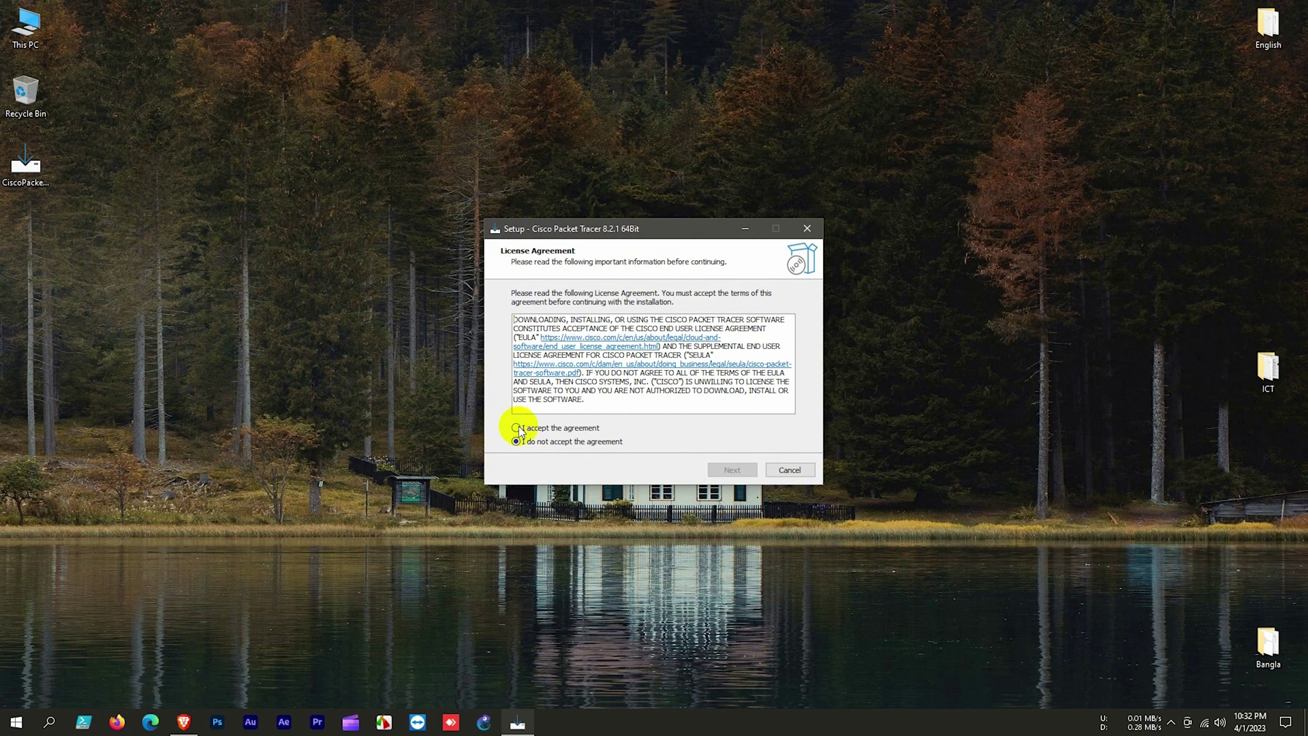
left_click(517, 429)
left_click(735, 472)
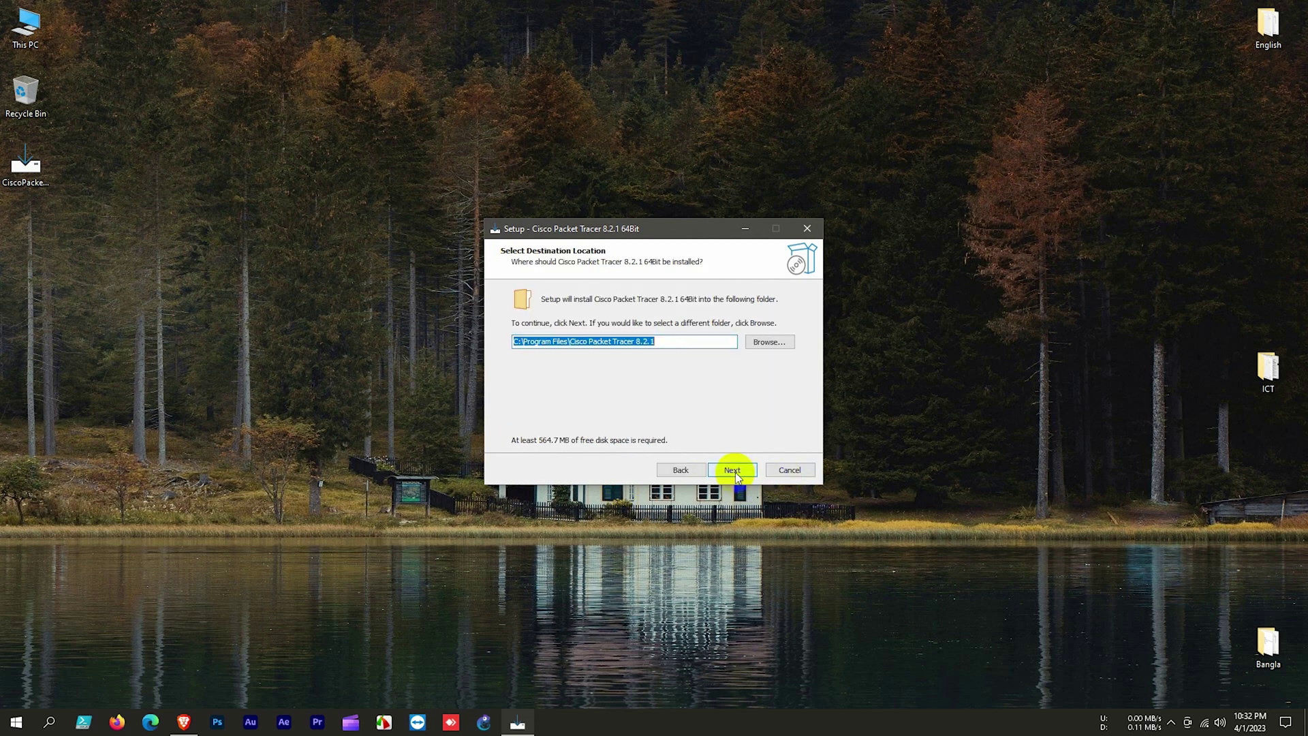
left_click(735, 473)
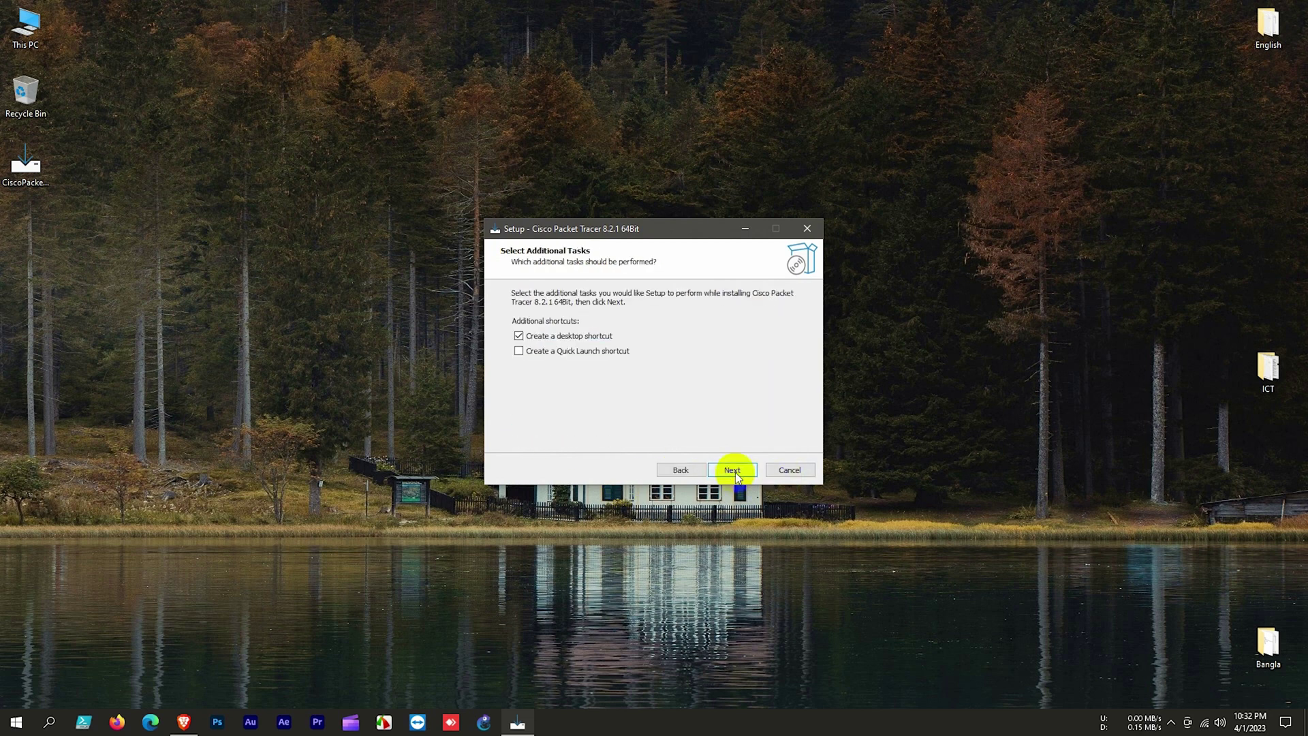
left_click(735, 472)
left_click(735, 473)
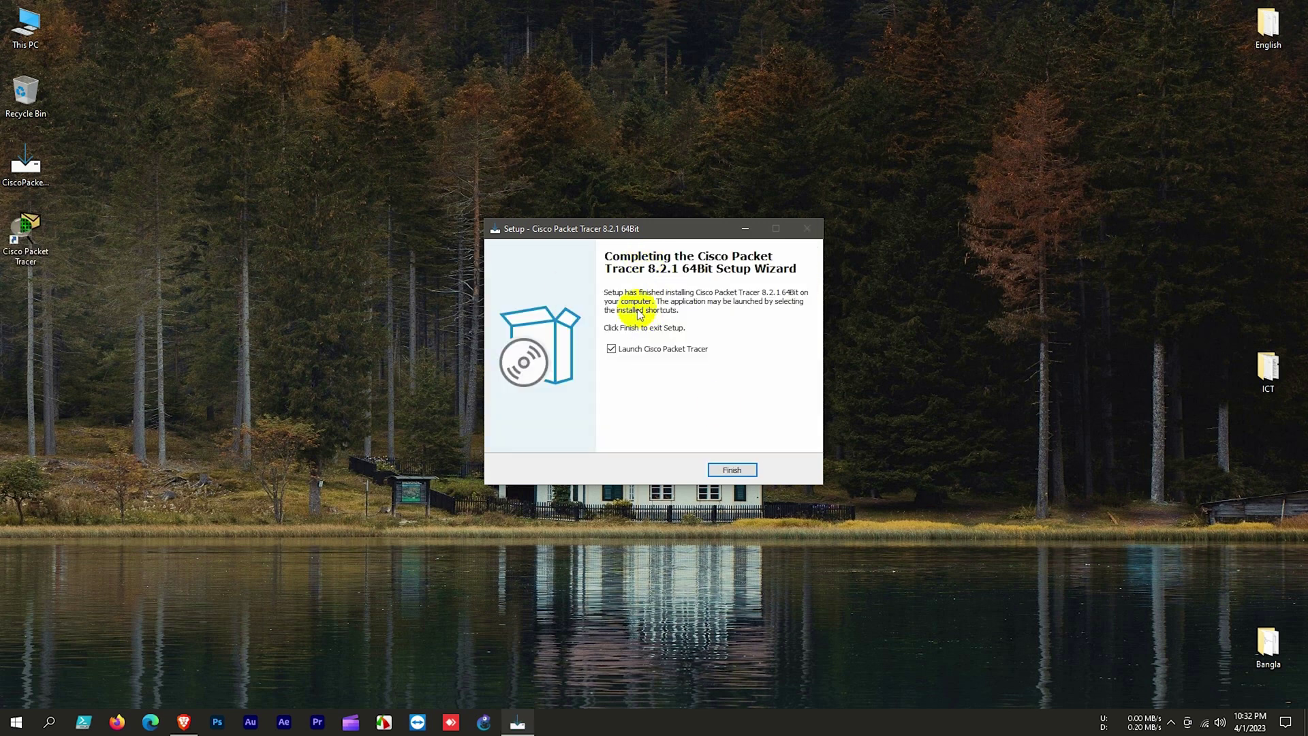
left_click(732, 471)
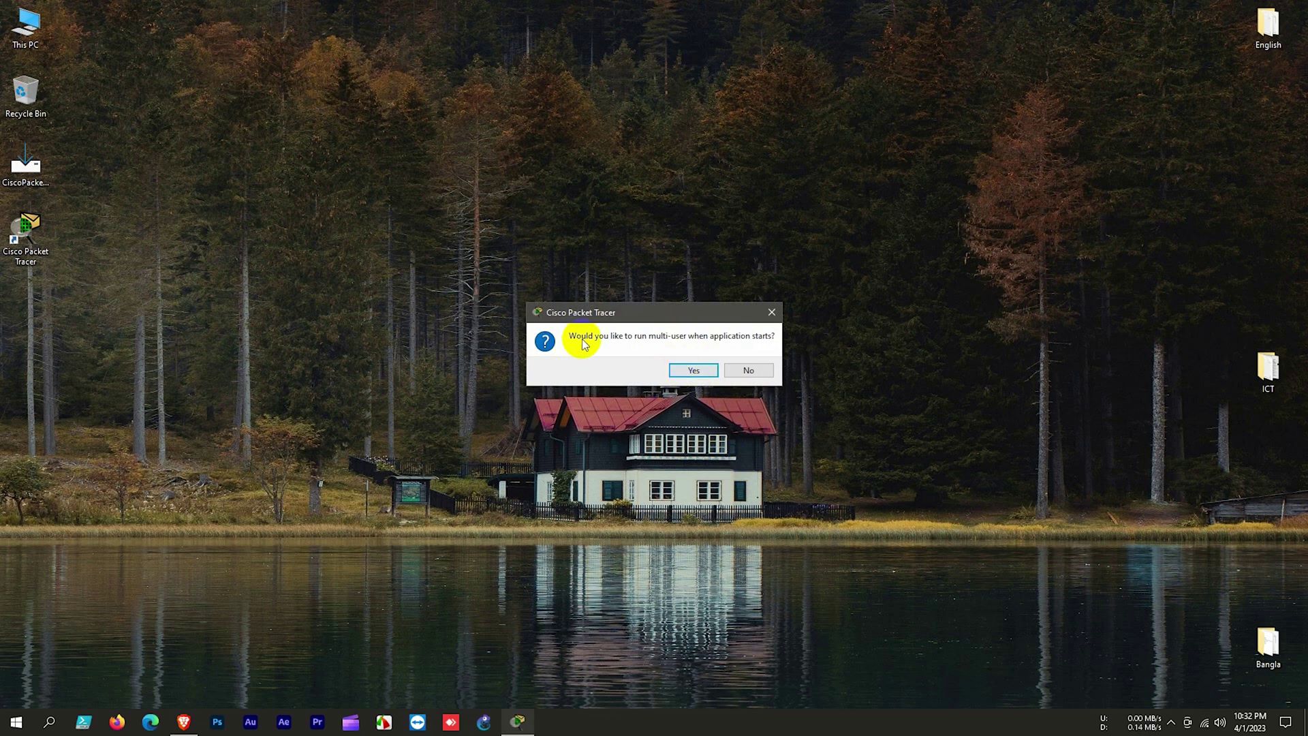
Choose Yes to multi-user mode and refresh the desktop while Packet Tracer loads its login window.
left_click(699, 372)
right_click(701, 345)
left_click(730, 388)
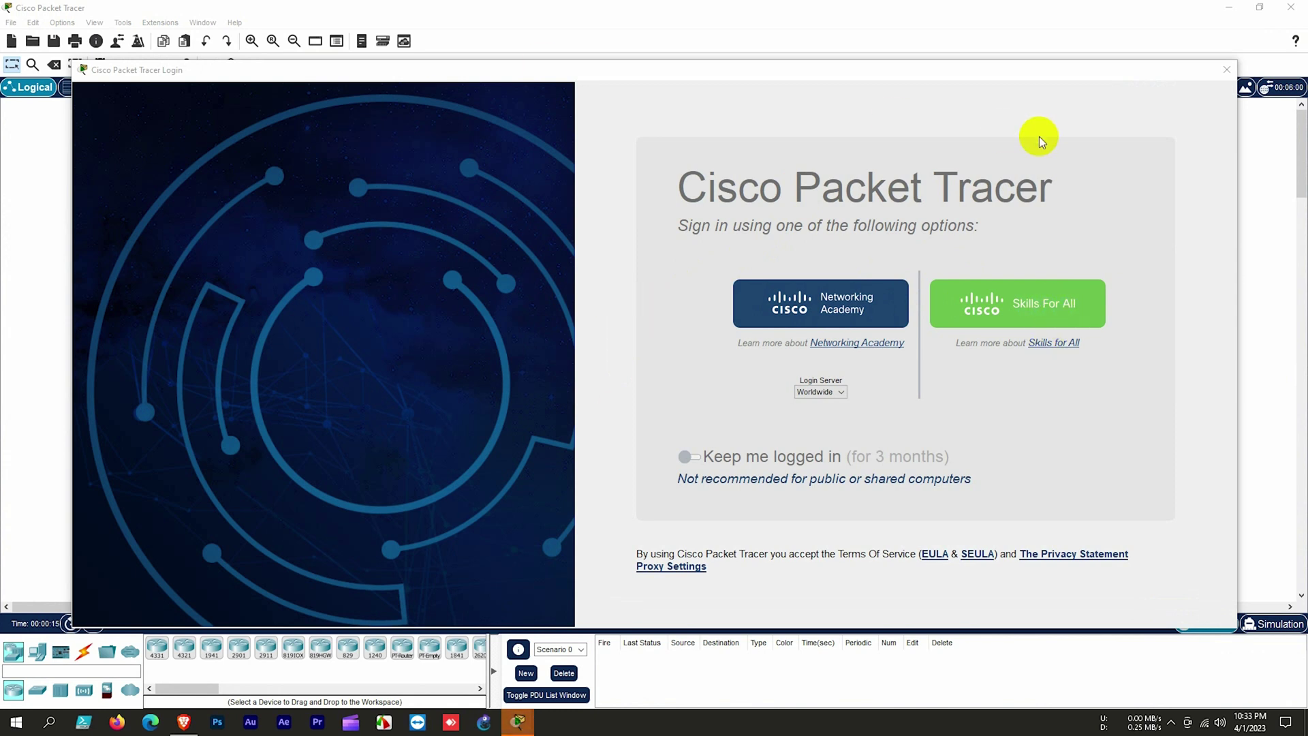
Dismiss the failed login, then sign in to Packet Tracer through Skills For All.
left_click(1227, 70)
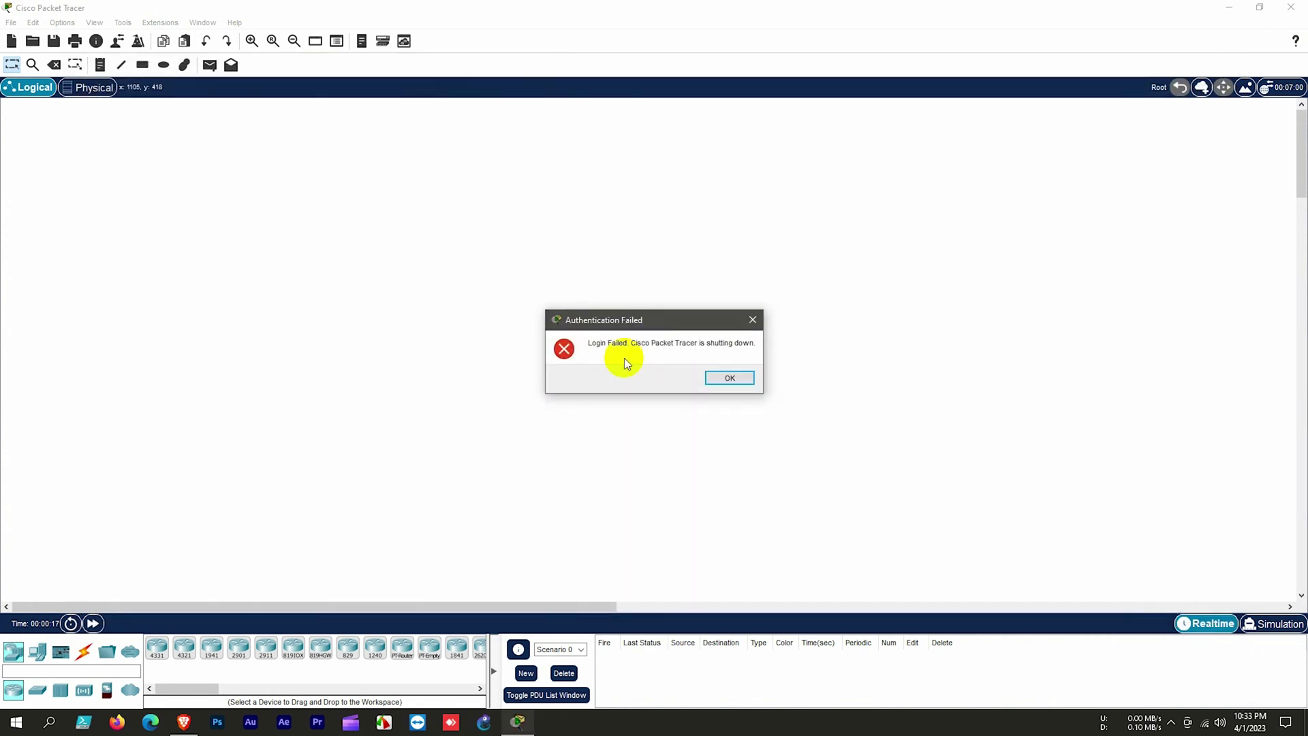
left_click(747, 377)
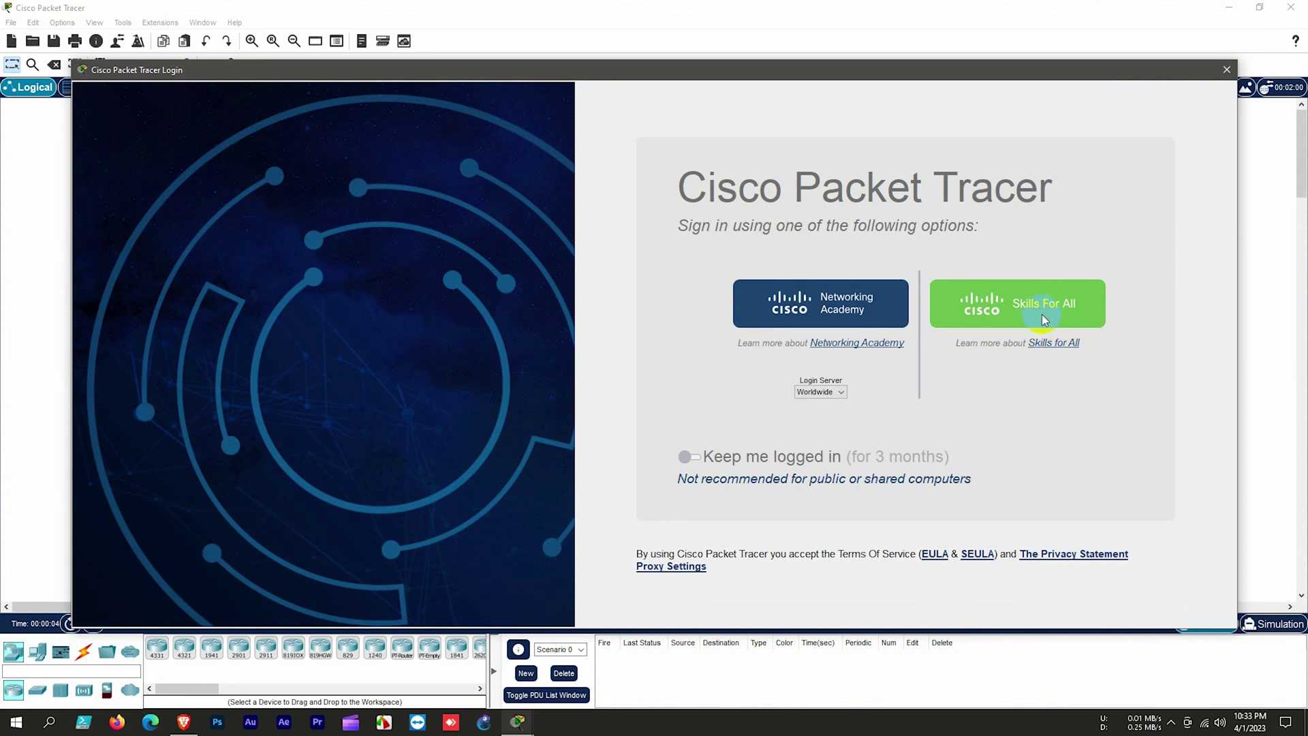
left_click(985, 298)
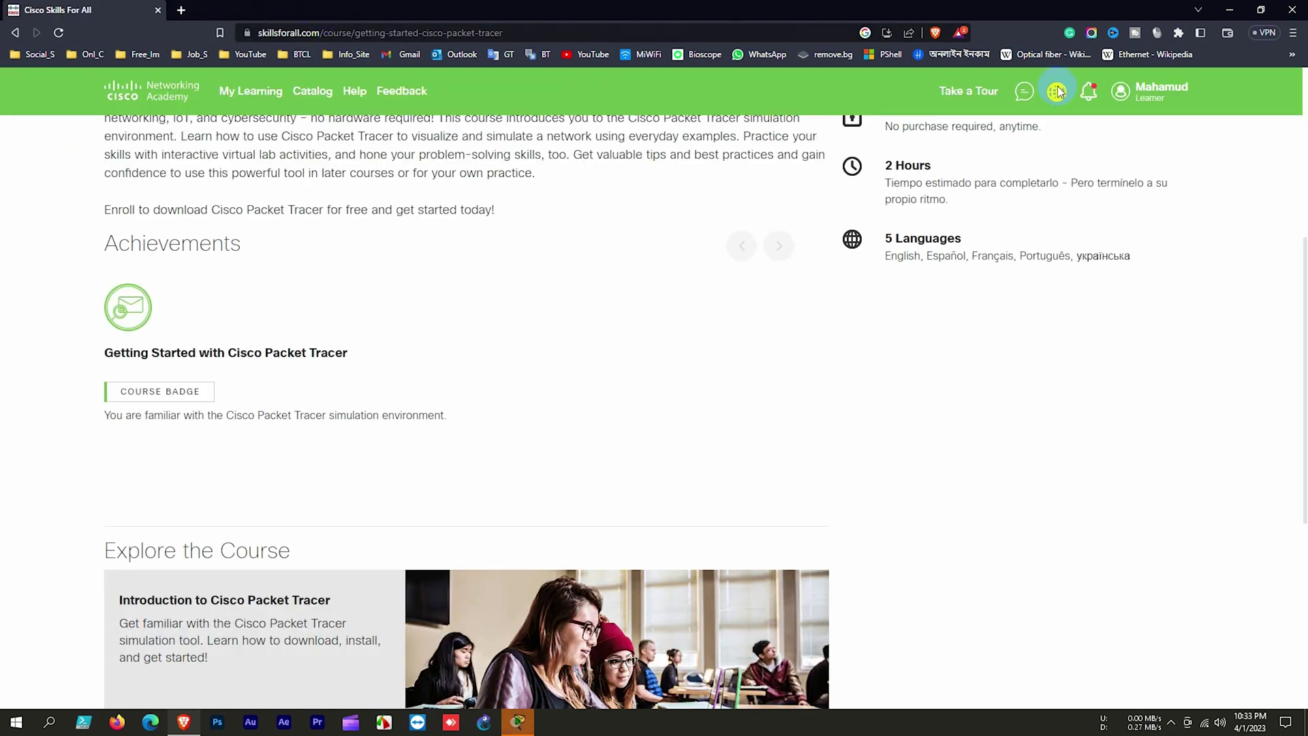
Place ISR4331 Router0 and ISR4321 Router1 side by side on the logical workspace.
left_click(1231, 9)
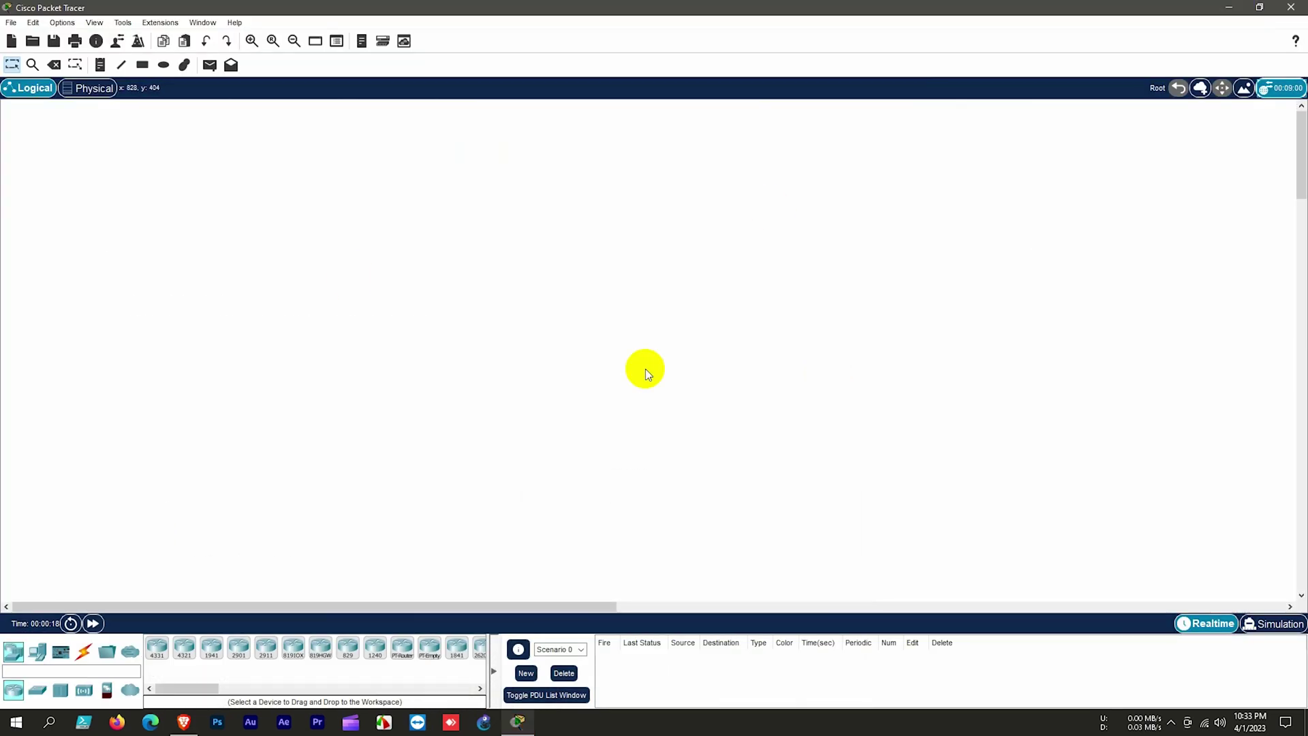
left_click_drag(159, 646, 385, 329)
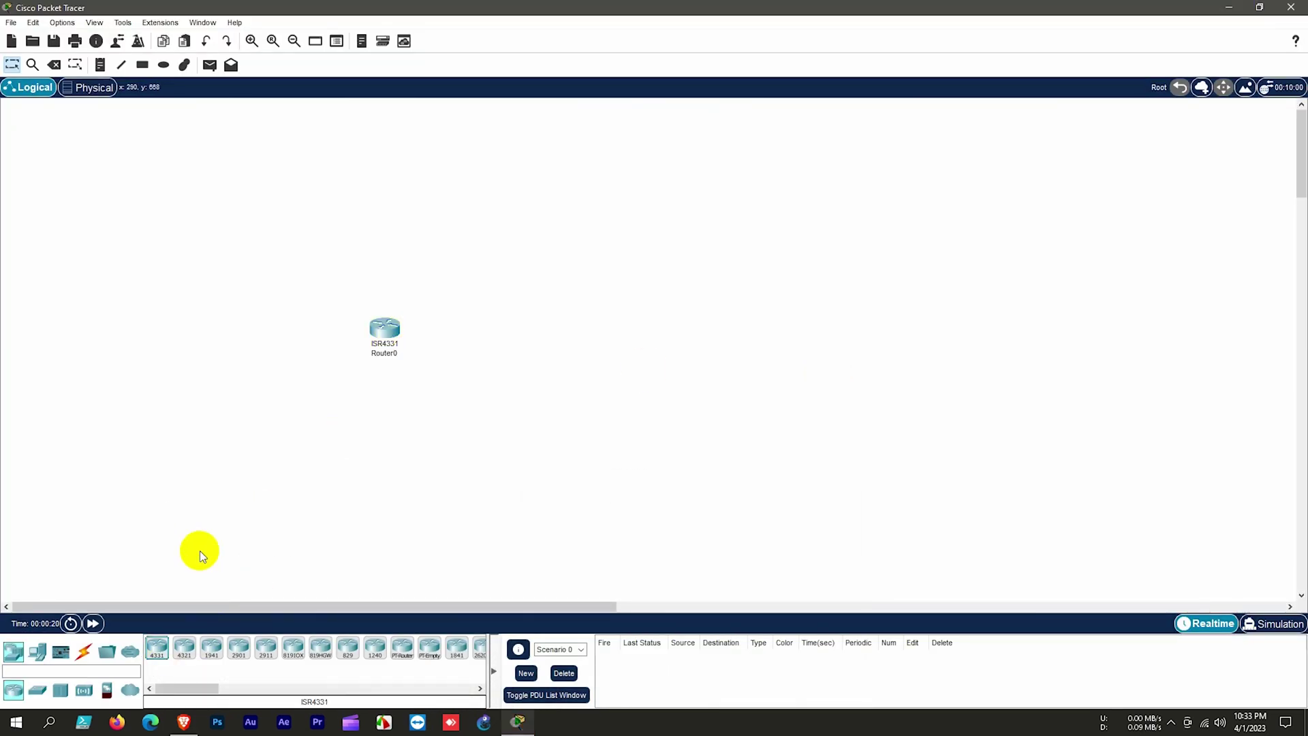
left_click_drag(188, 660, 628, 306)
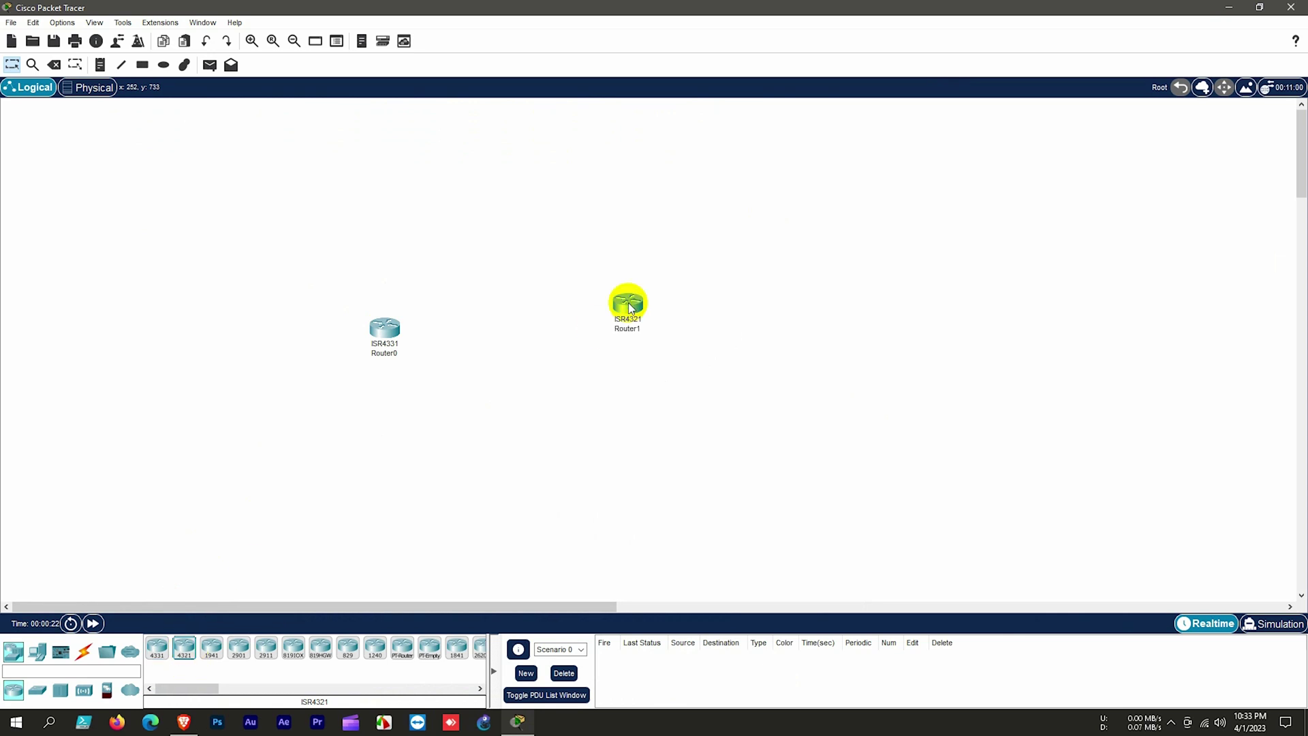